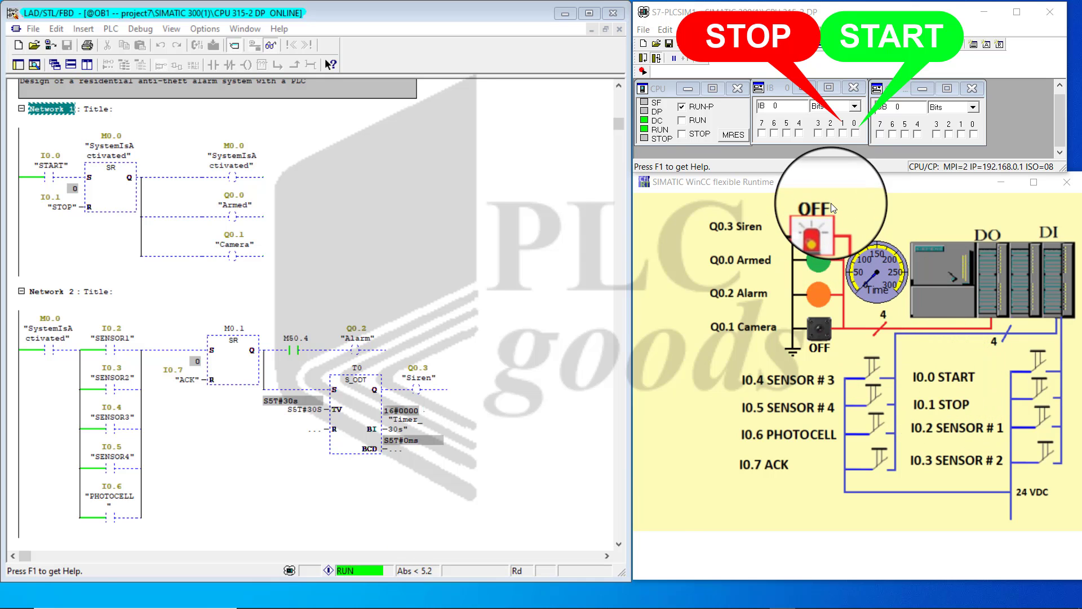
Step: Pulse START (I0.0) in PLCSIM to latch M0.0, turning on Q0.0 Armed and Q0.1 Camera
click(856, 135)
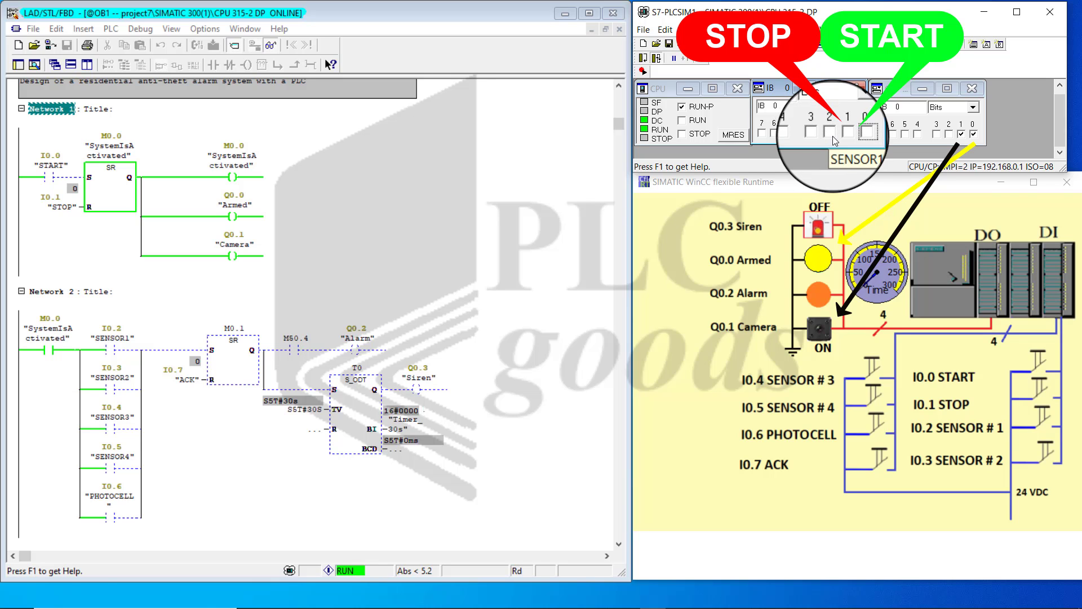
Step: Pulse SENSOR1 (I0.2) to latch M0.1, light Q0.2 Alarm and start siren timer T0
click(832, 134)
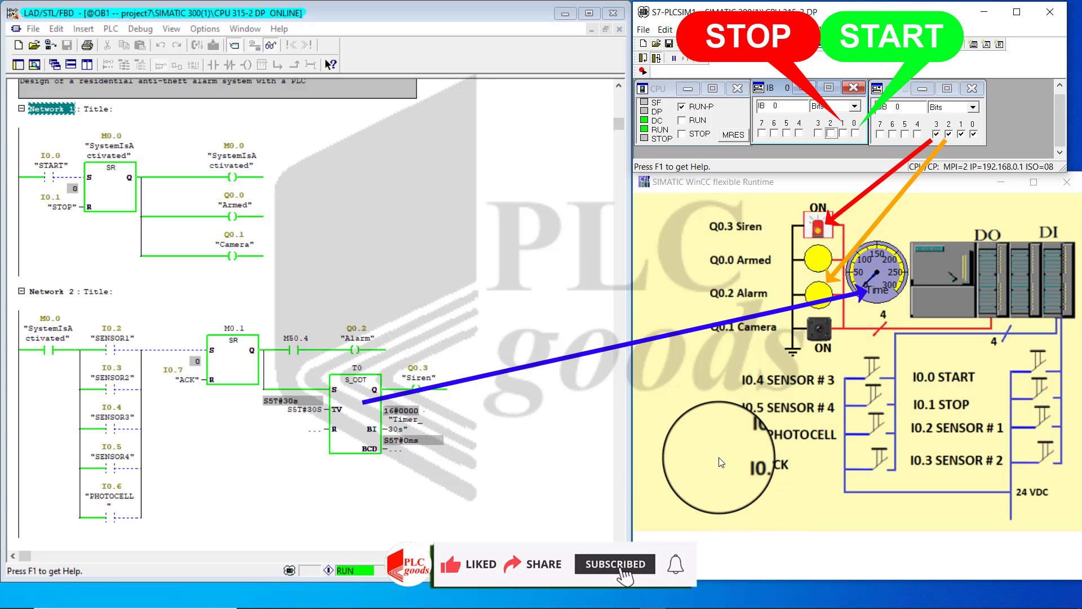
Step: Pulse ACK (I0.7) to reset M0.1, turning off the Alarm and Siren outputs
click(763, 136)
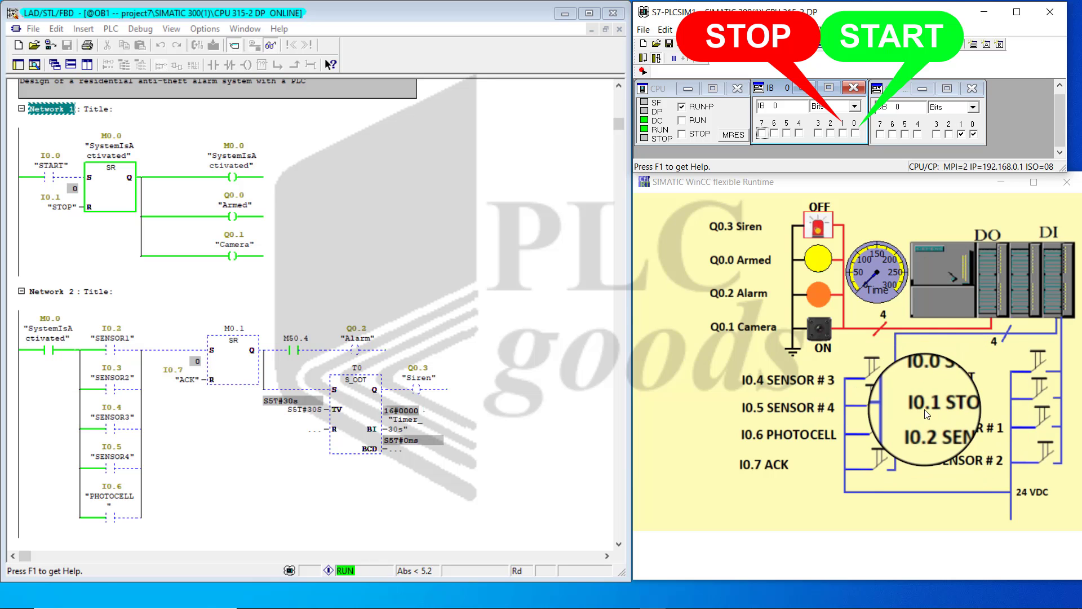
Step: Pulse STOP (I0.1) to reset M0.0, then toggle START (I0.0) on and off
click(845, 132)
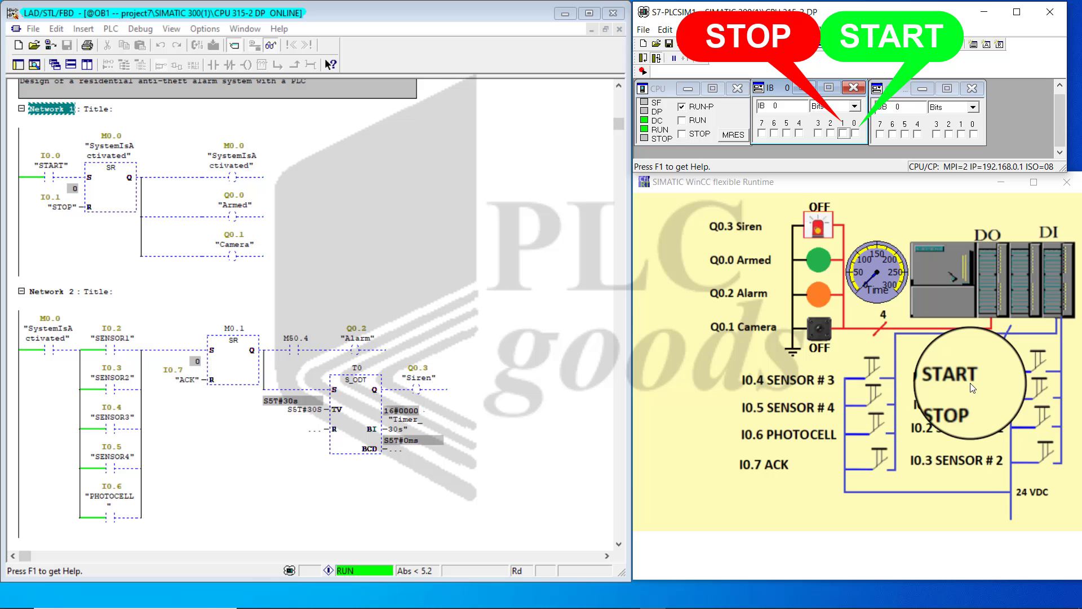
click(856, 133)
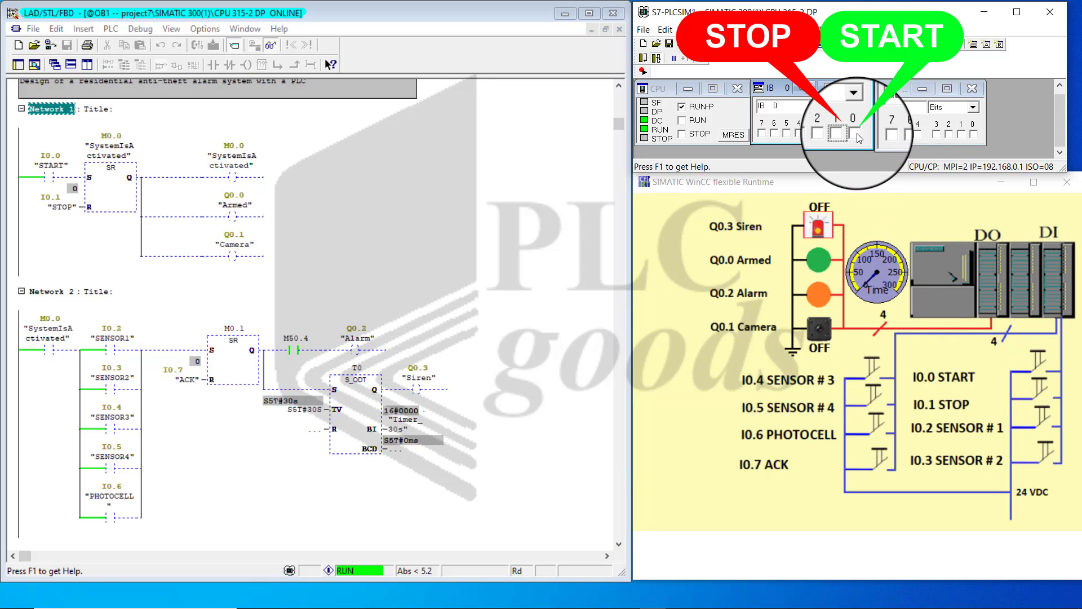
click(856, 133)
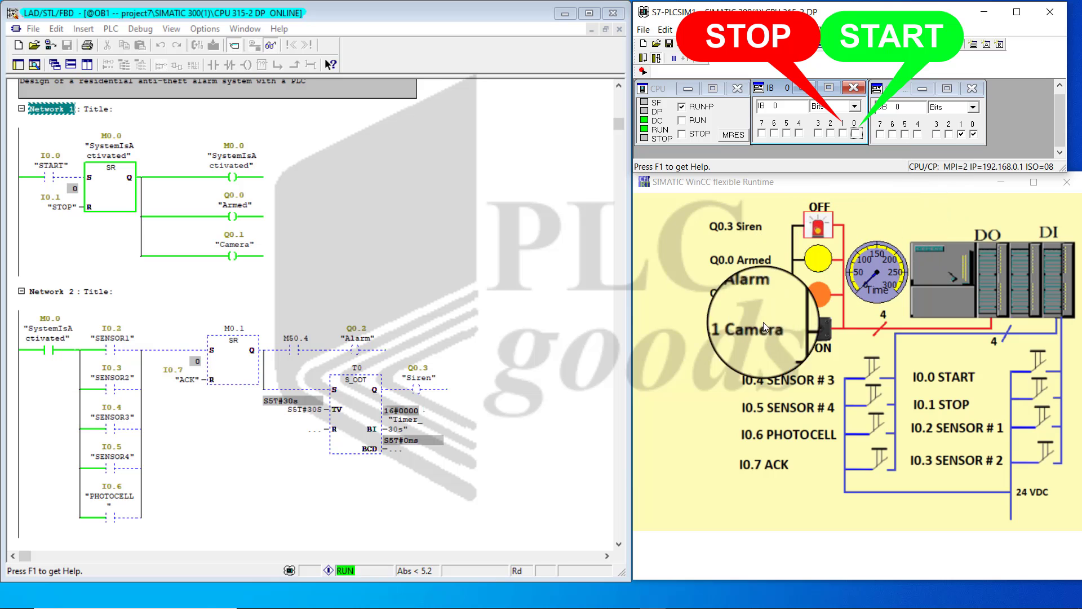
Step: Trip PHOTOCELL (I0.6) to start the alarm, then pulse ACK (I0.7) to reset M0.1
click(778, 133)
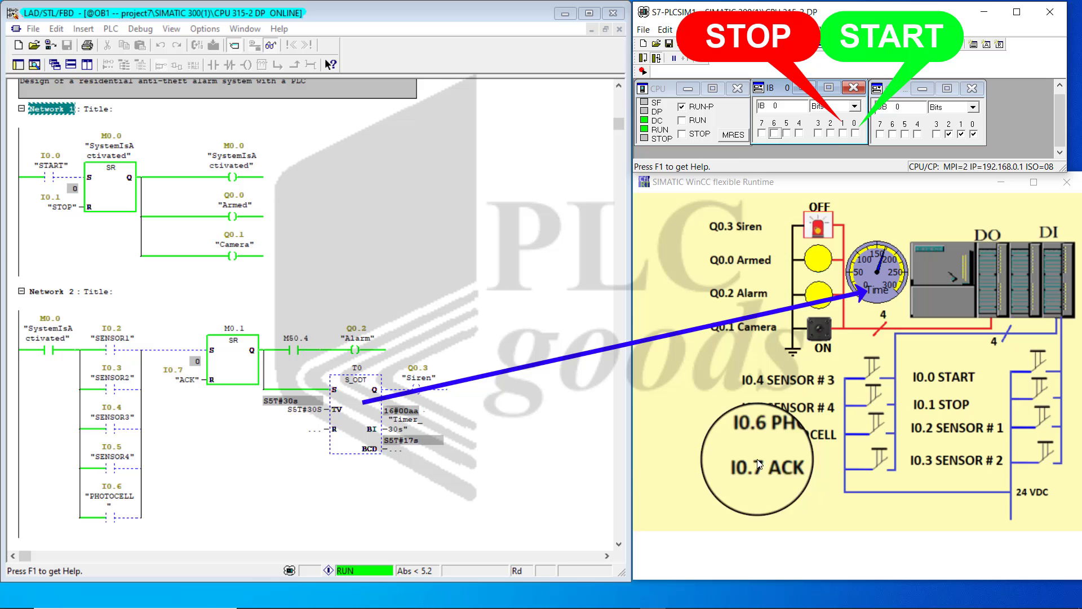
click(764, 133)
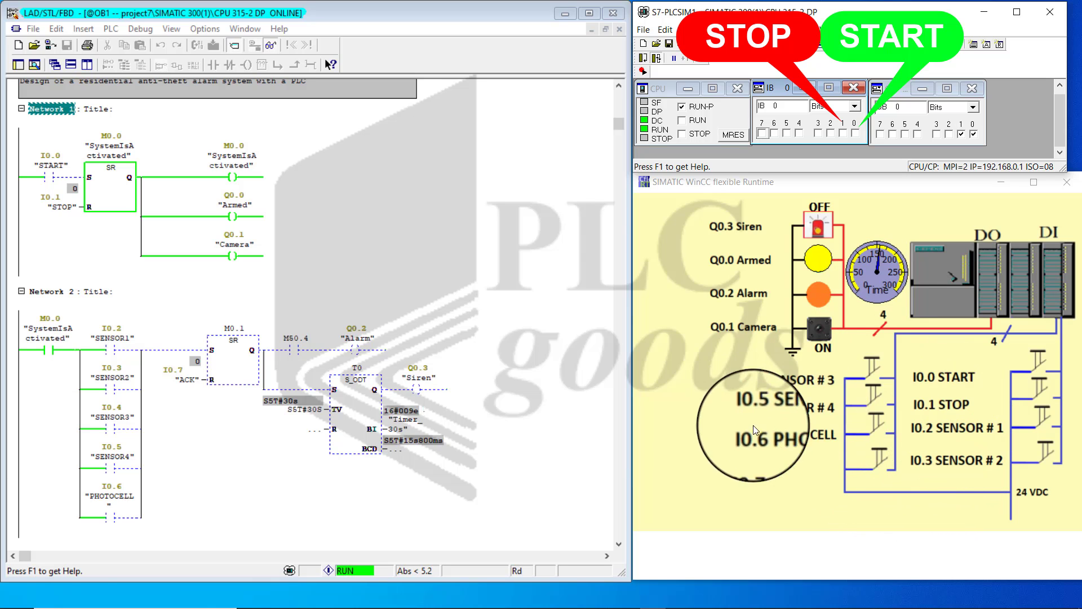
Step: Check and uncheck PHOTOCELL (I0.6), then pulse ACK (I0.7) to reset the alarm latch
click(774, 133)
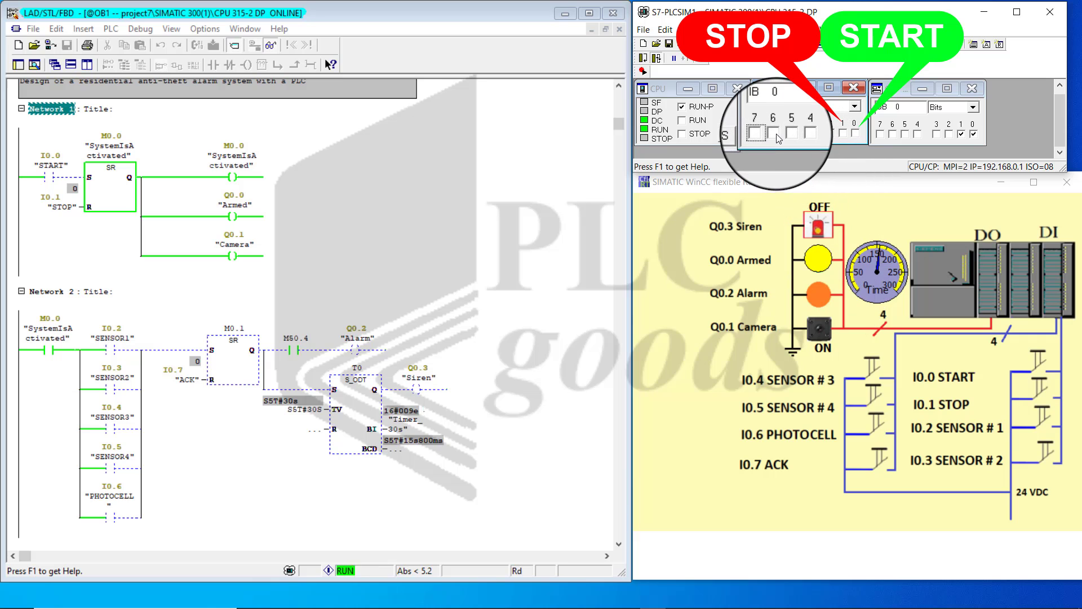
click(775, 134)
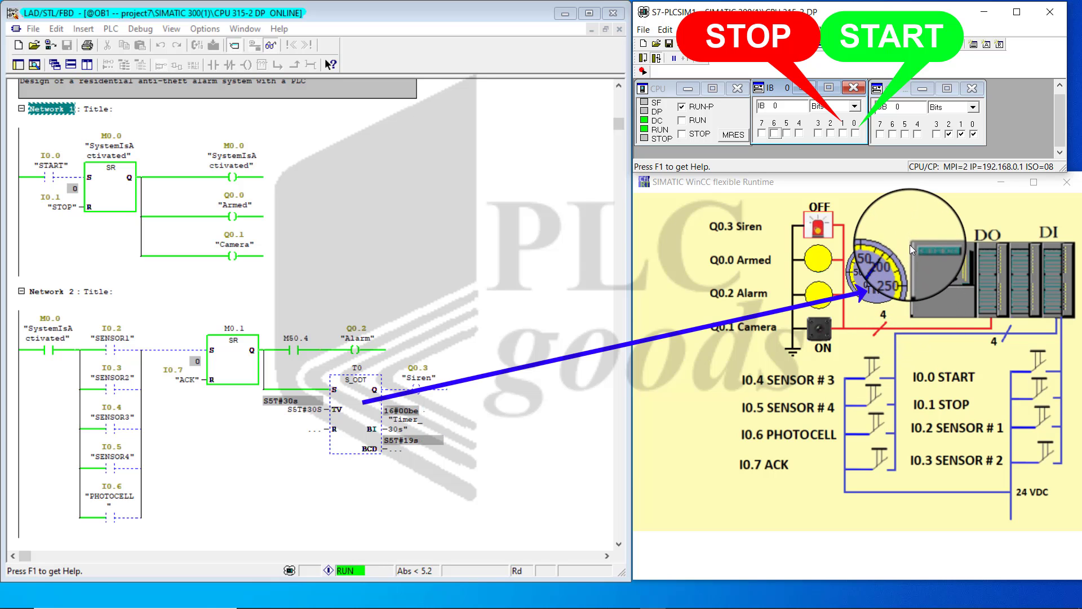
click(761, 134)
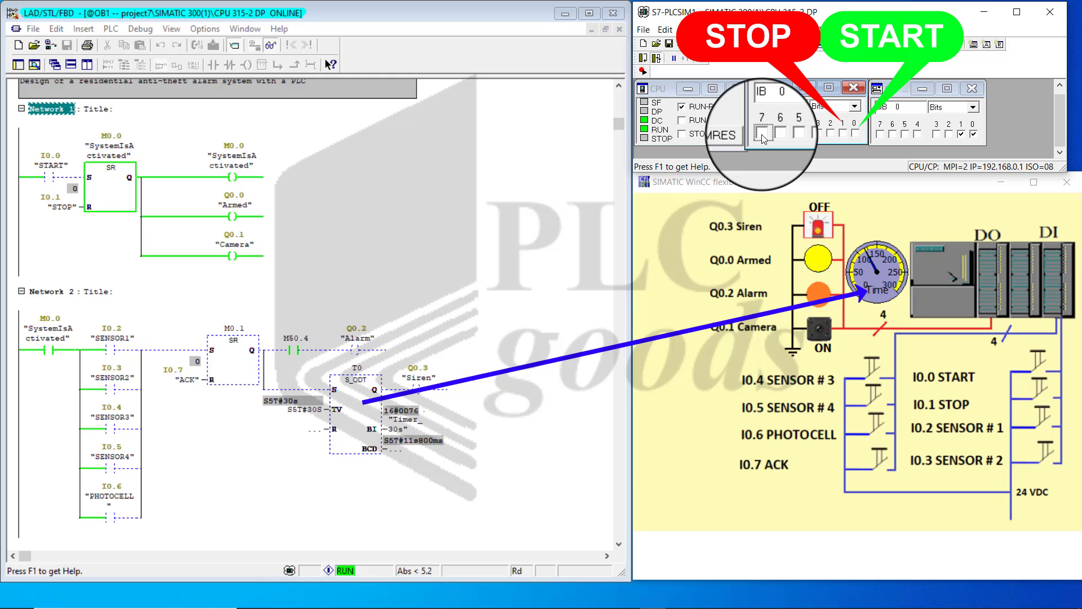